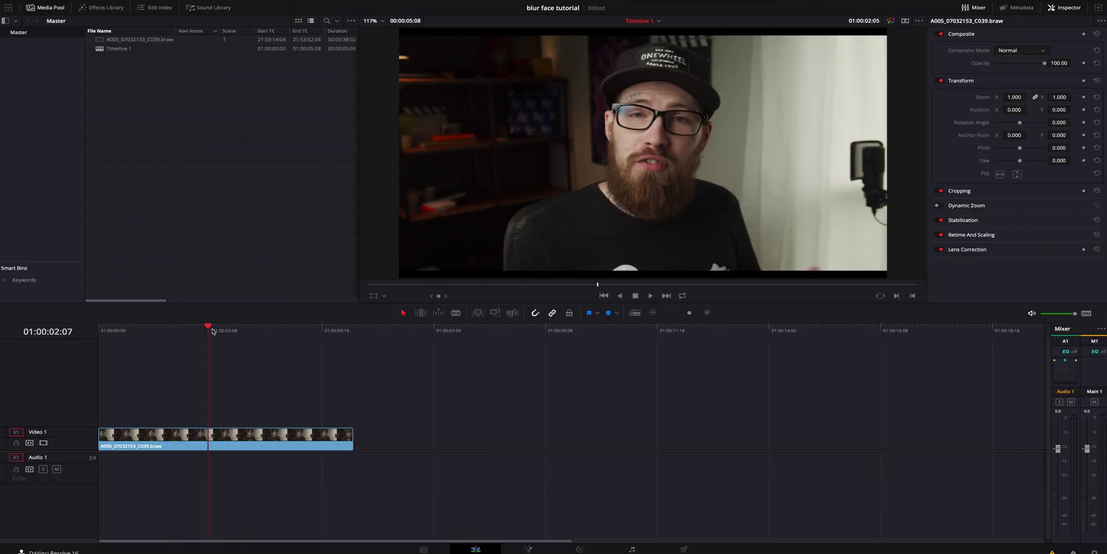
Step: Preview the interview clip, then on the Color page add serial node 02 after node 01
{"action": "left_click", "coordinate": [148, 341]}
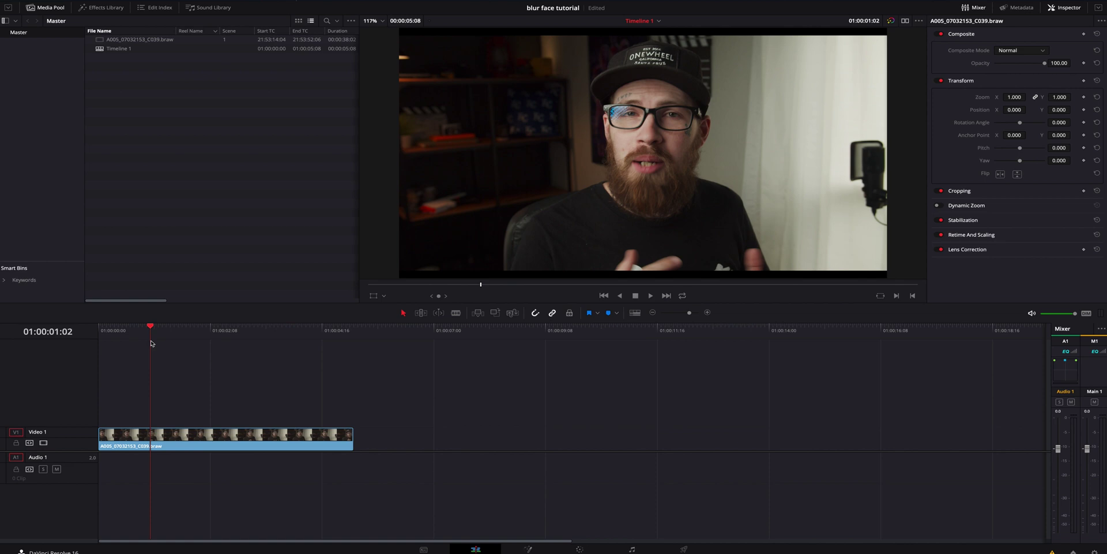
{"action": "left_click_drag", "start_coordinate": [229, 345], "coordinate": [166, 345]}
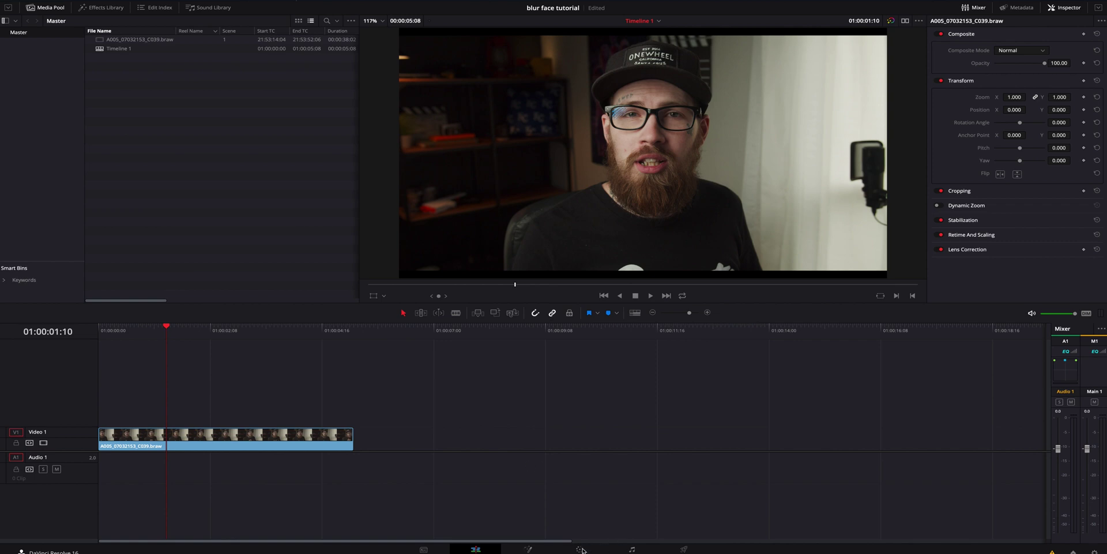
{"action": "left_click", "coordinate": [580, 548]}
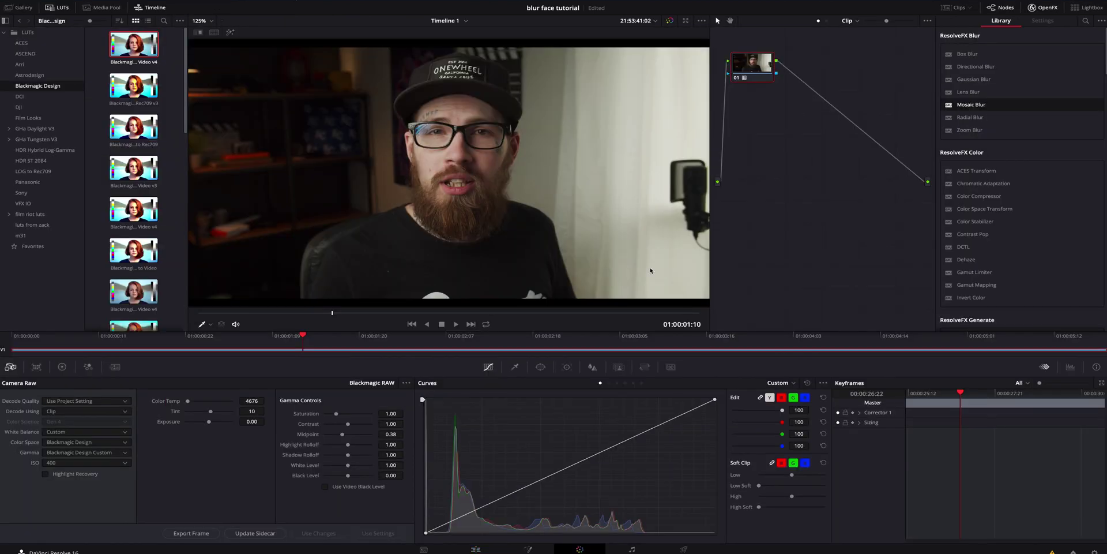
{"action": "left_click", "coordinate": [541, 368]}
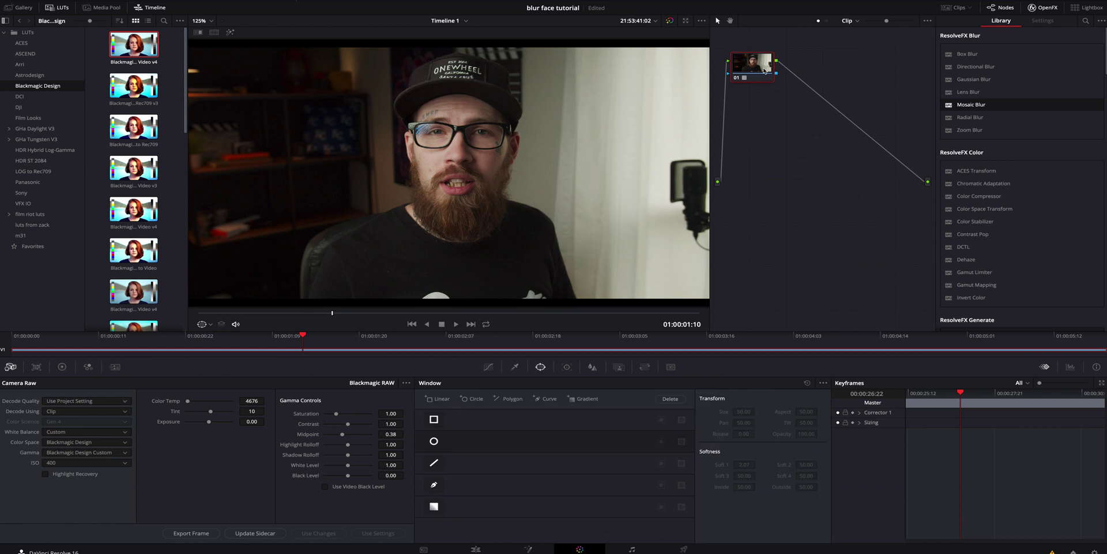
{"action": "key", "text": "alt+s"}
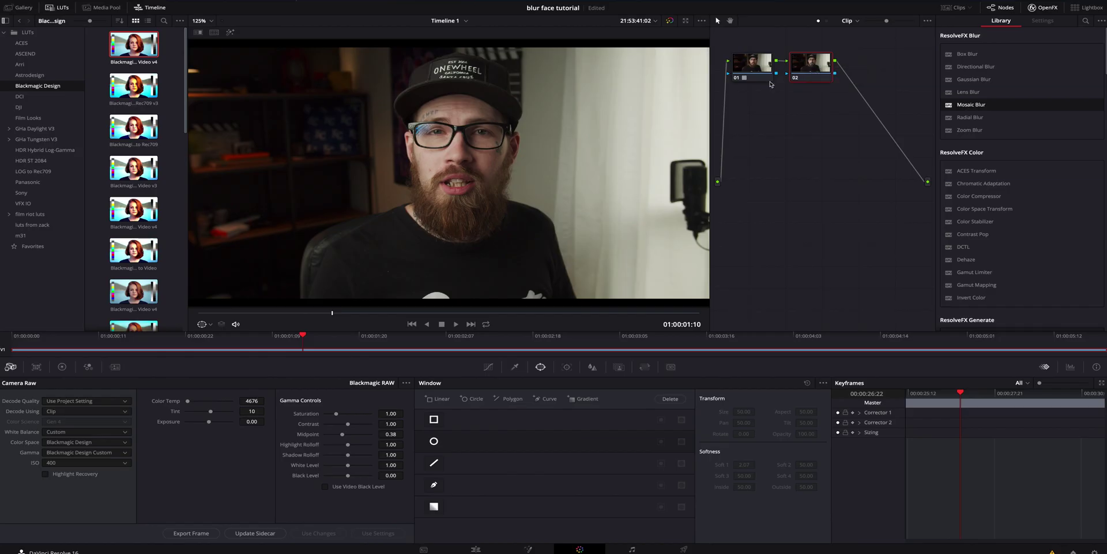
Step: Give node 02 a circle window shaped as an upright oval over the face (size 39.24, softness 1.27)
{"action": "left_click", "coordinate": [434, 441]}
{"action": "left_click_drag", "start_coordinate": [449, 173], "coordinate": [466, 151]}
{"action": "left_click_drag", "start_coordinate": [544, 222], "coordinate": [519, 212]}
{"action": "left_click_drag", "start_coordinate": [466, 98], "coordinate": [466, 92]}
{"action": "left_click_drag", "start_coordinate": [526, 154], "coordinate": [459, 152]}
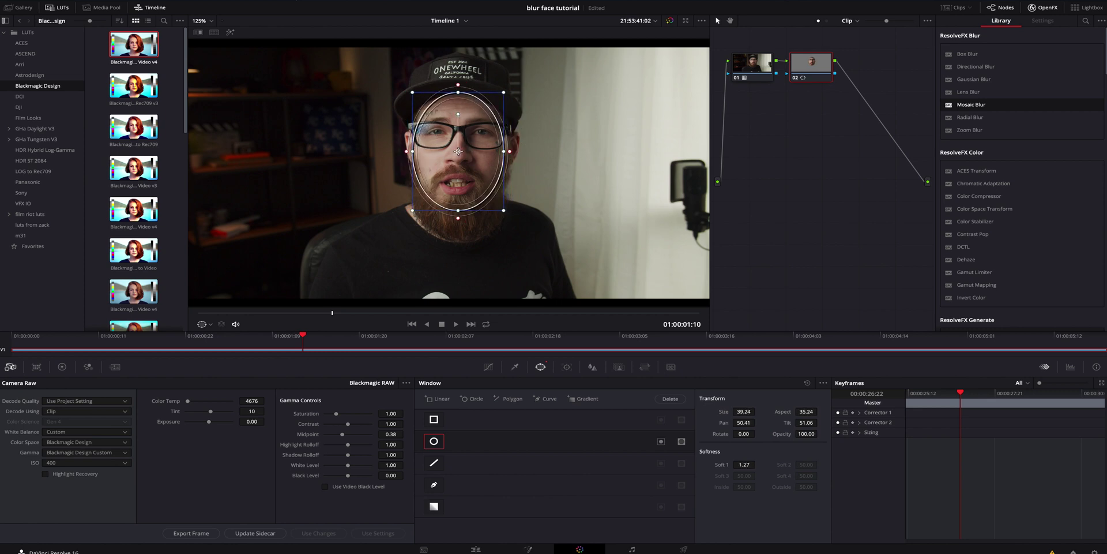
{"action": "scroll", "coordinate": [342, 297], "scroll_direction": "down", "scroll_amount": 1}
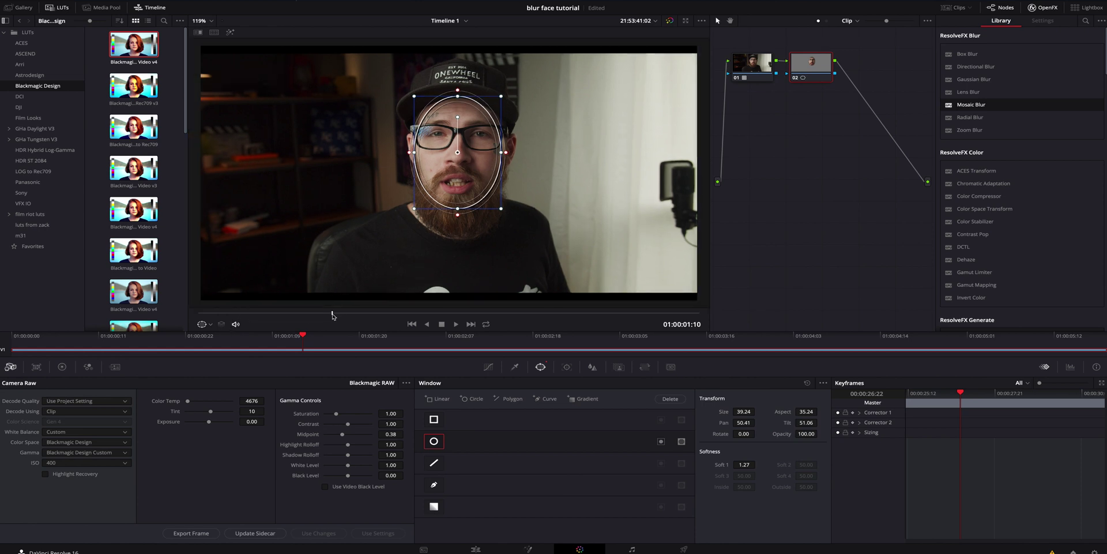
{"action": "left_click_drag", "start_coordinate": [332, 315], "coordinate": [193, 317]}
{"action": "left_click_drag", "start_coordinate": [457, 153], "coordinate": [455, 151]}
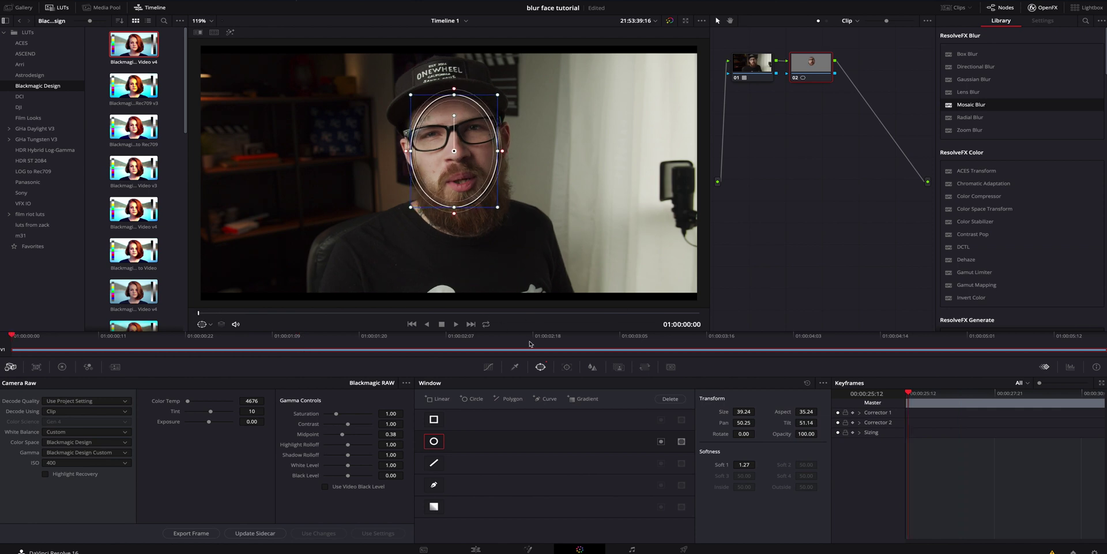
Step: Track the face window forward through the clip using the Tracker's Window mode
{"action": "left_click", "coordinate": [567, 368]}
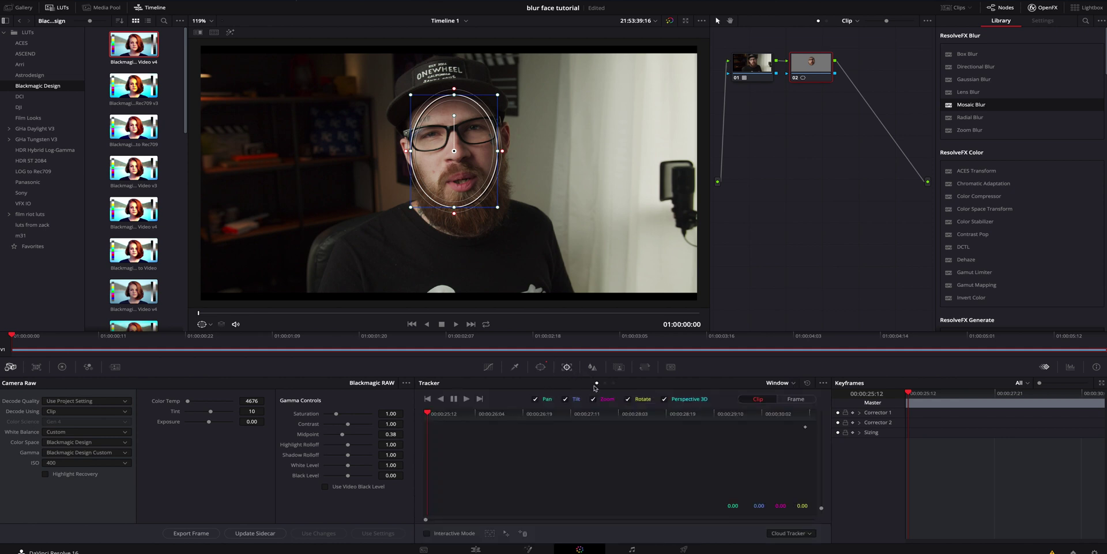
{"action": "left_click", "coordinate": [778, 383]}
{"action": "left_click", "coordinate": [781, 384]}
{"action": "left_click", "coordinate": [467, 399]}
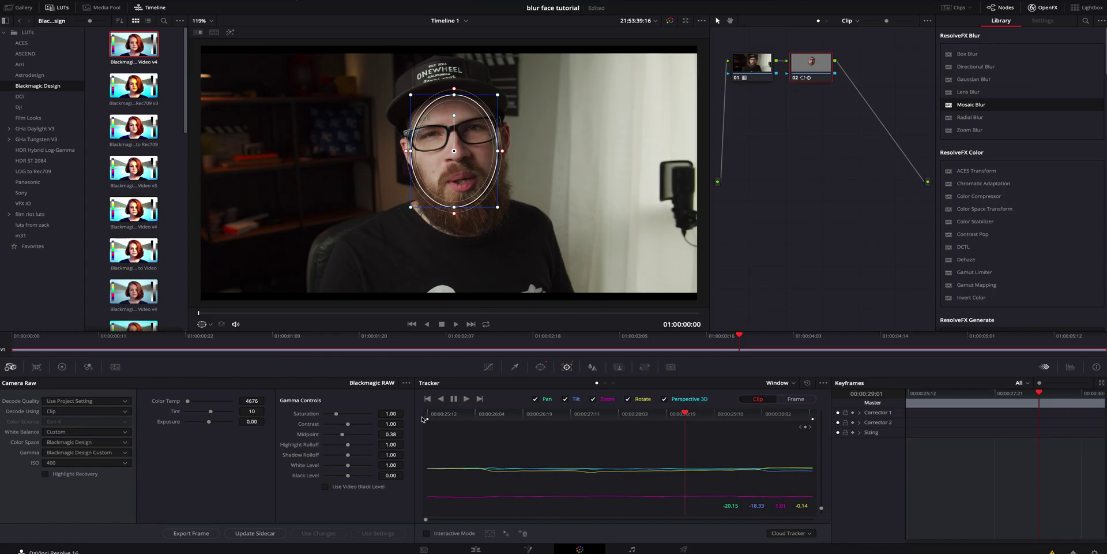
{"action": "left_click", "coordinate": [423, 418]}
{"action": "key", "text": "space"}
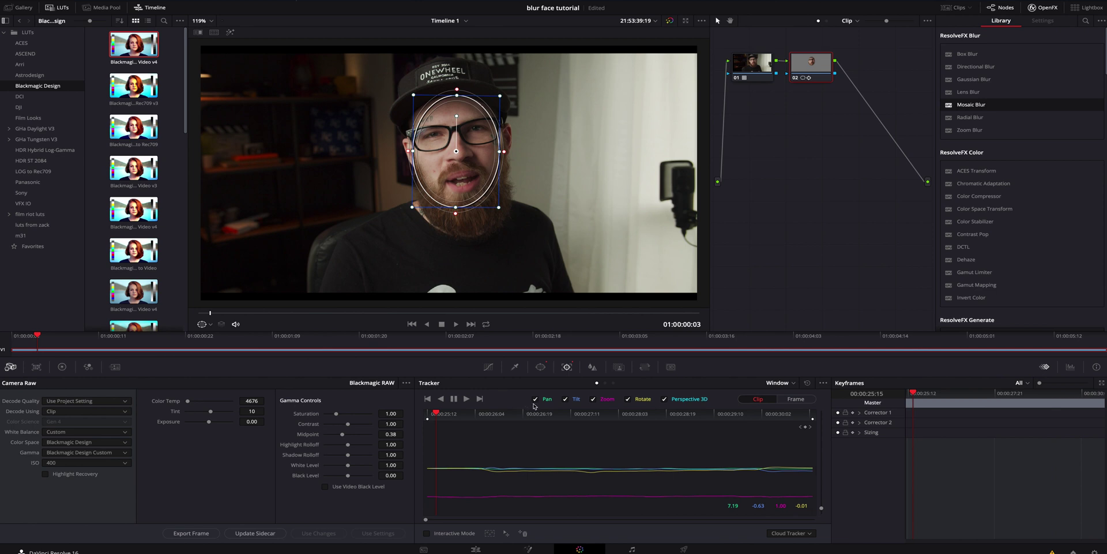
Step: Show node 02's blur controls, test a higher radius, then undo back to 0.50
{"action": "left_click", "coordinate": [593, 368]}
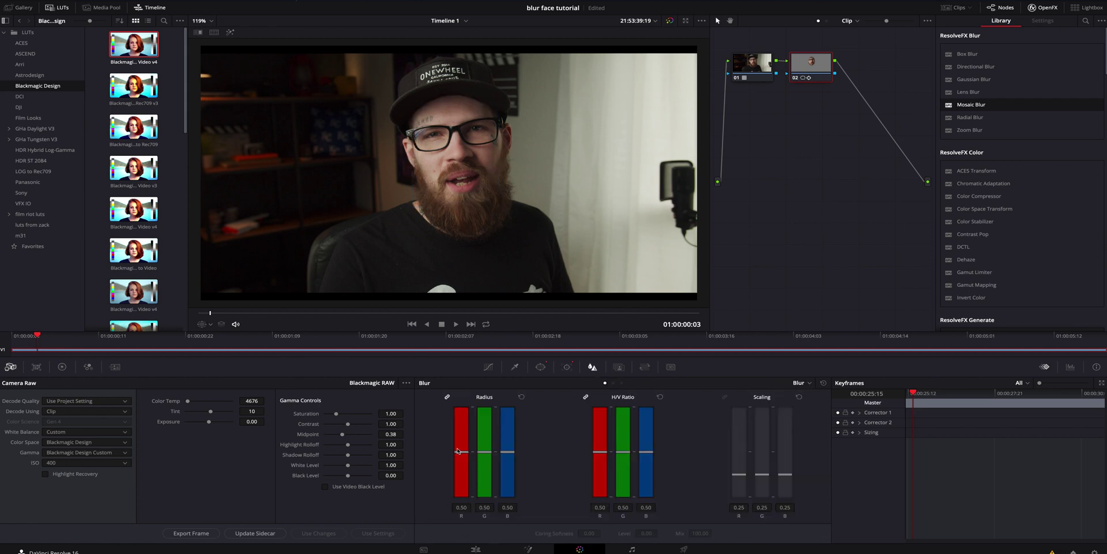
{"action": "left_click_drag", "start_coordinate": [460, 453], "coordinate": [448, 397]}
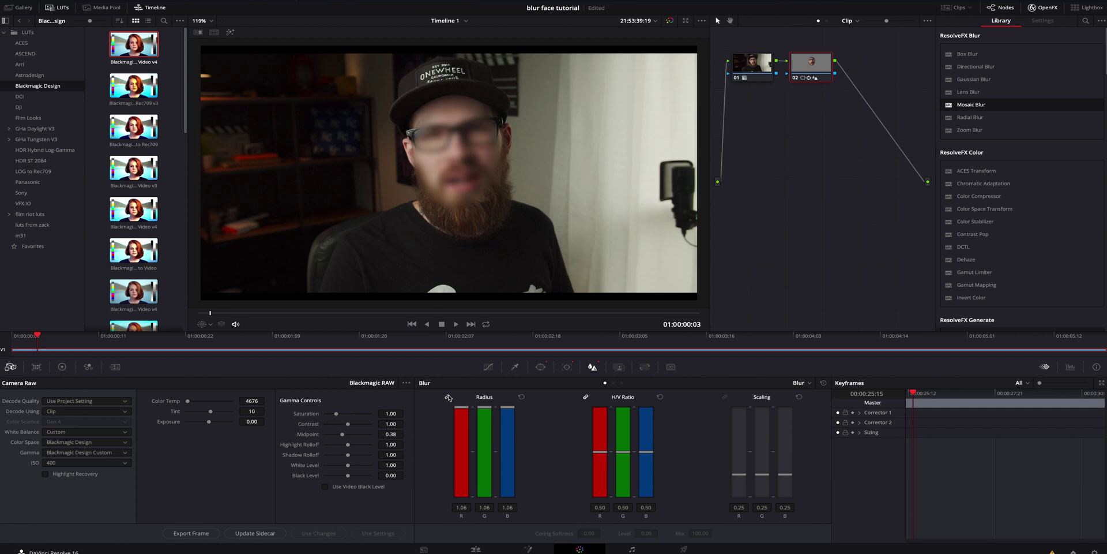
{"action": "key", "text": "ctrl+z"}
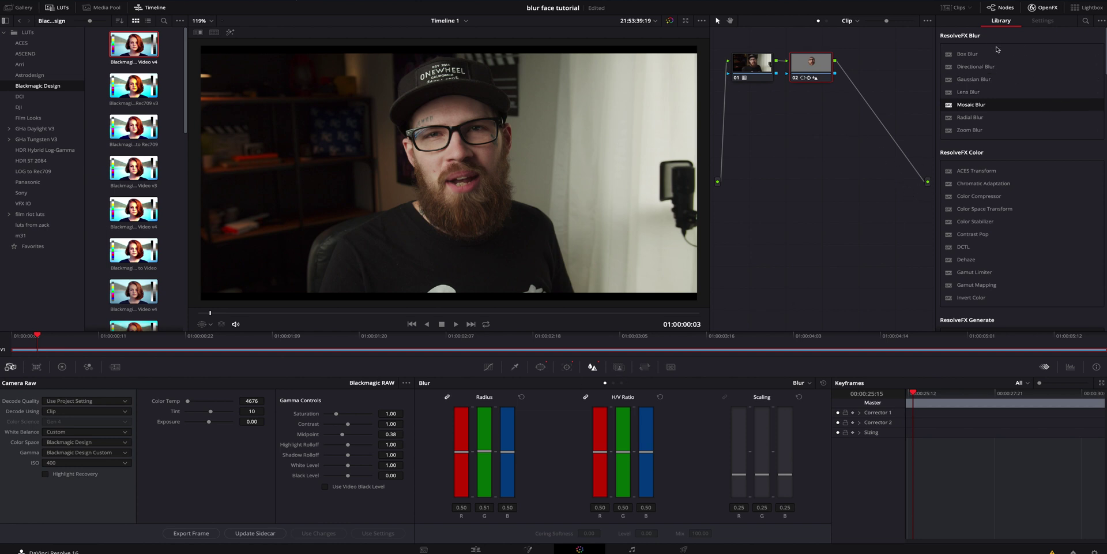
Step: Apply Mosaic Blur from the OpenFX Library to node 02 with Pixel Frequency 102.0
{"action": "left_click", "coordinate": [1045, 8]}
{"action": "left_click", "coordinate": [1038, 7]}
{"action": "left_click_drag", "start_coordinate": [979, 108], "coordinate": [809, 73]}
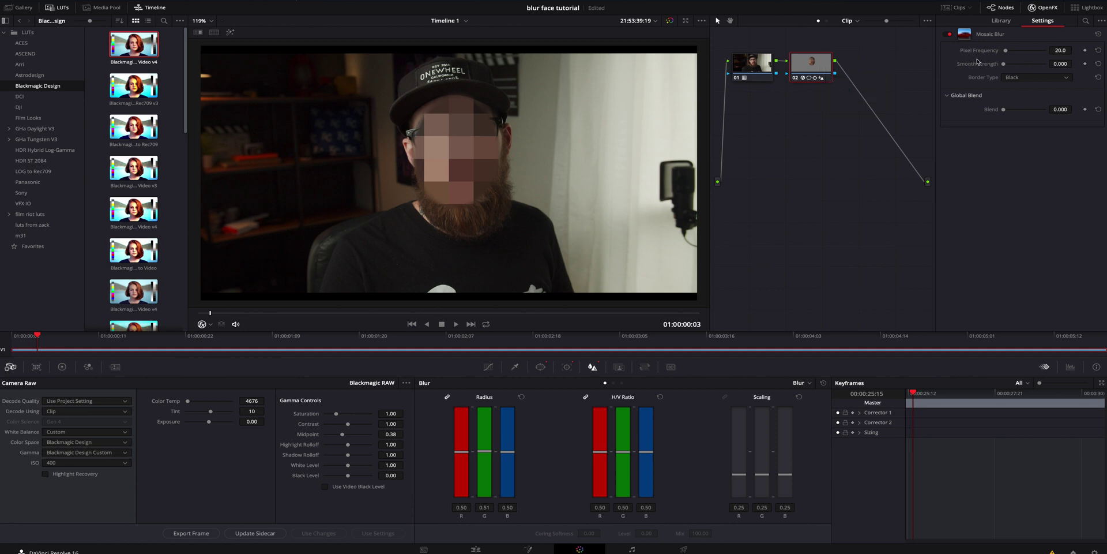
{"action": "mouse_move", "coordinate": [1006, 51]}
{"action": "left_mouse_down"}
{"action": "mouse_move", "coordinate": [1033, 51]}
{"action": "mouse_move", "coordinate": [1015, 54]}
{"action": "left_mouse_up"}
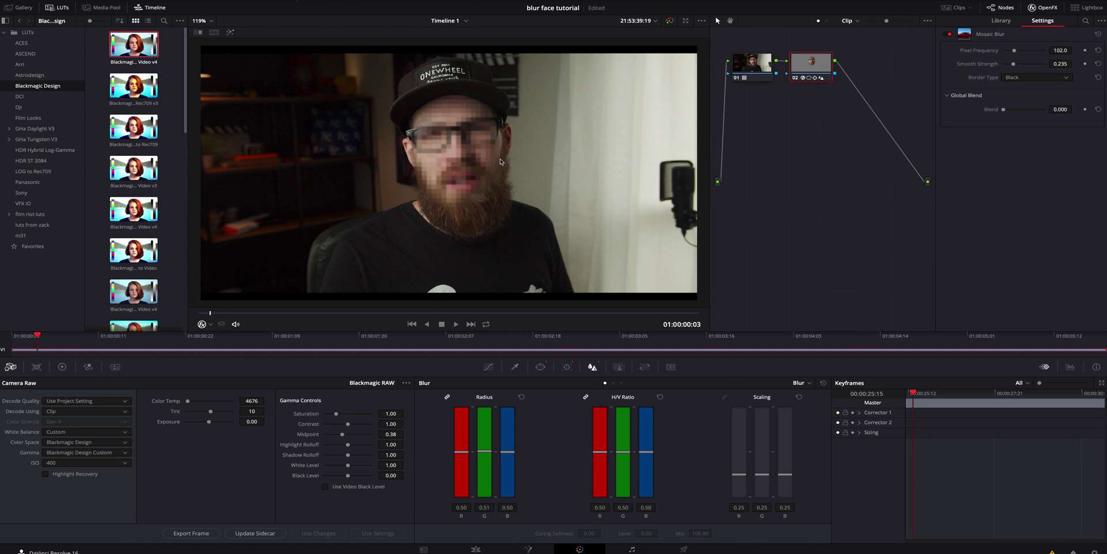
Step: Lower the Mosaic Blur Smooth Strength to 0.184 for harder pixel blocks
{"action": "scroll", "coordinate": [500, 160], "scroll_direction": "down", "scroll_amount": 3}
{"action": "scroll", "coordinate": [499, 161], "scroll_direction": "up", "scroll_amount": 10}
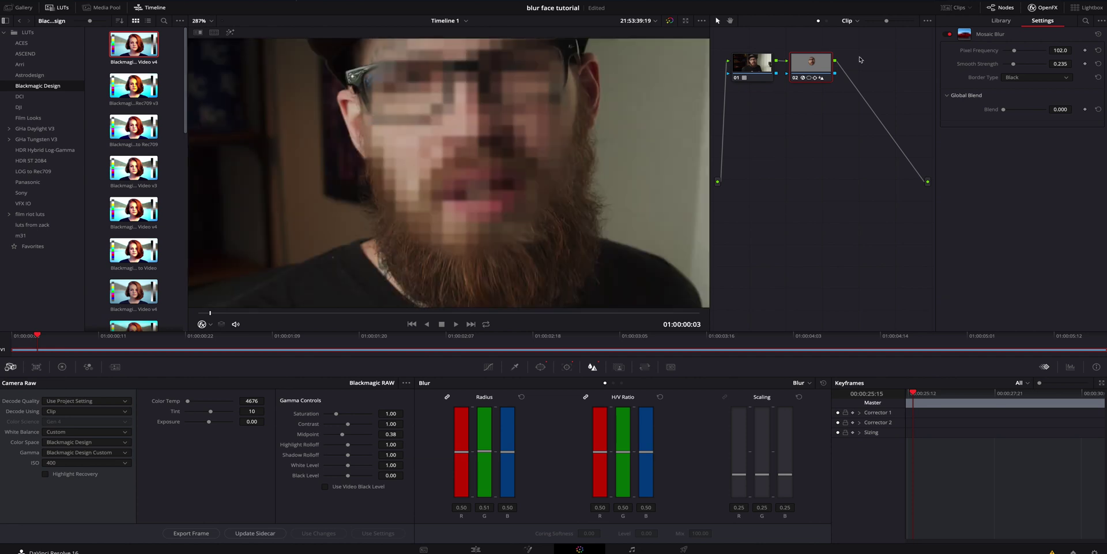
{"action": "mouse_move", "coordinate": [1014, 65]}
{"action": "left_mouse_down"}
{"action": "mouse_move", "coordinate": [1002, 66]}
{"action": "mouse_move", "coordinate": [1033, 68]}
{"action": "mouse_move", "coordinate": [1010, 68]}
{"action": "left_mouse_up"}
Step: Fit the whole frame in the viewer and play the clip to review the pixelated face
{"action": "scroll", "coordinate": [570, 117], "scroll_direction": "down", "scroll_amount": 6}
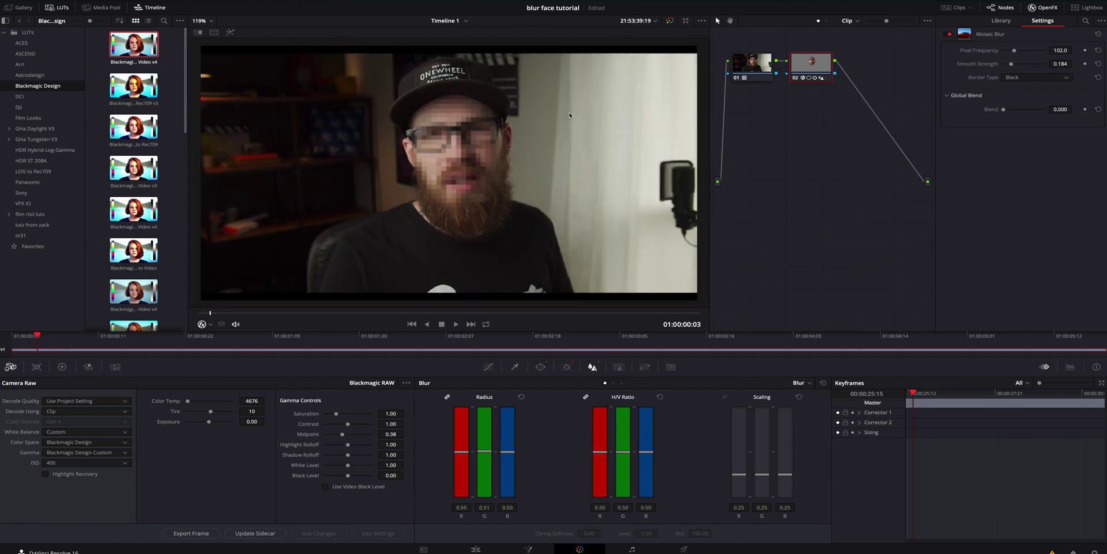
{"action": "key", "text": "shift+z"}
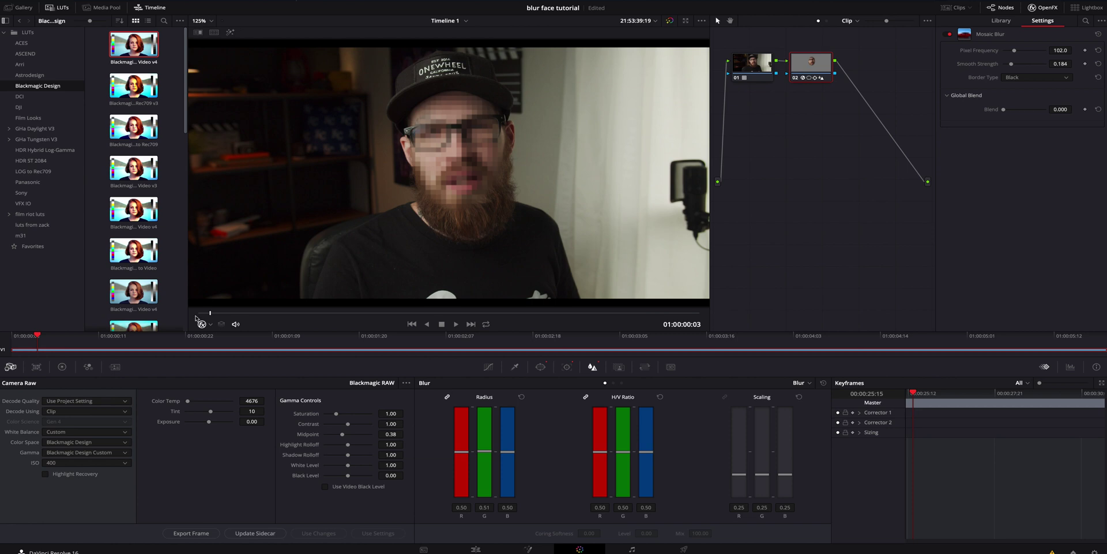
{"action": "key", "text": "space"}
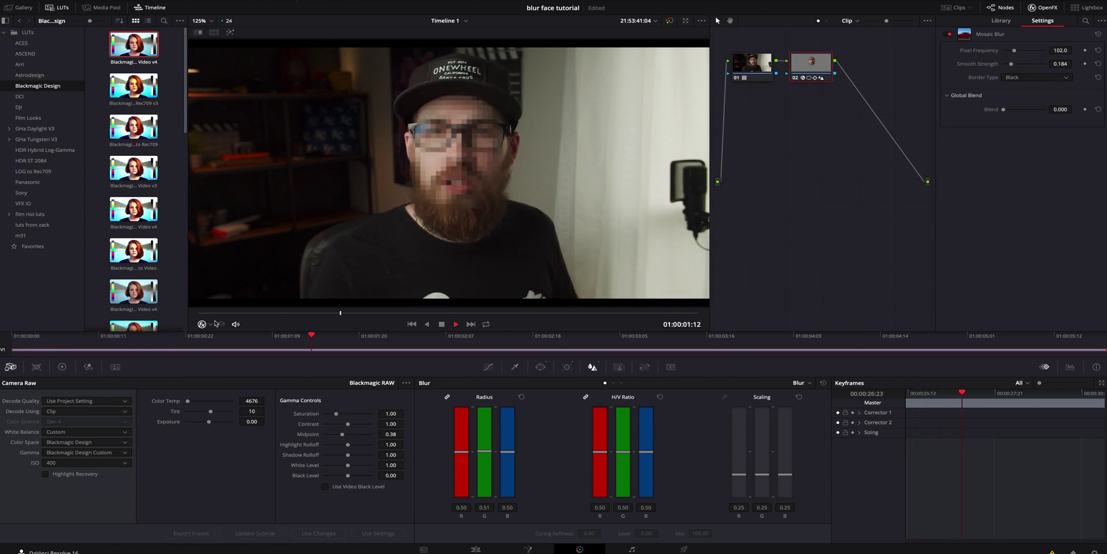